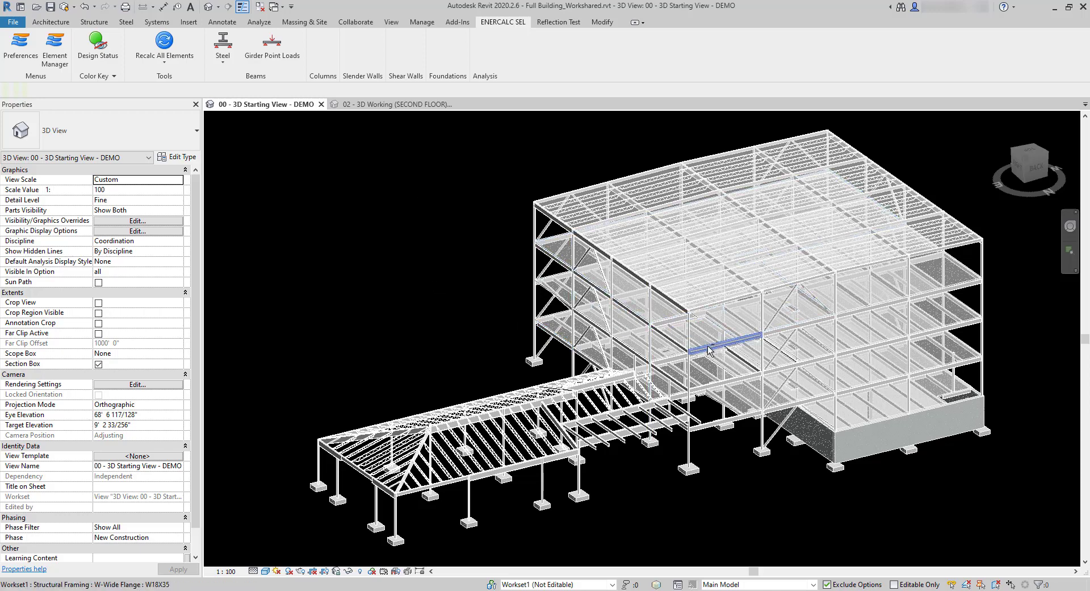
Open the 02 - 3D Working (SECOND FLOOR) view and examine the second-floor framing.
shift+middle_drag(717, 339, 712, 342)
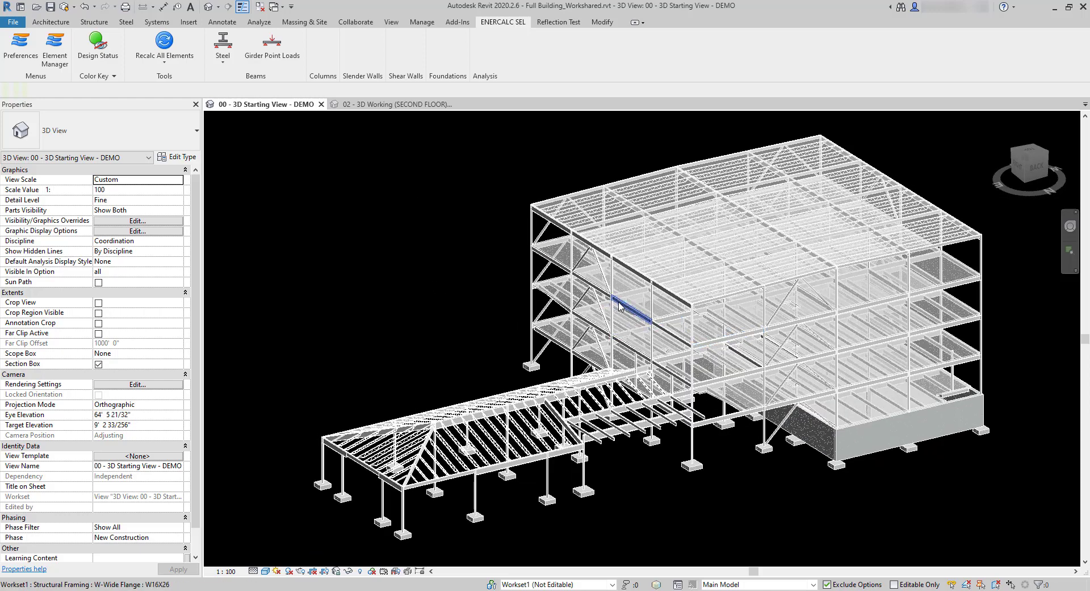
click(391, 106)
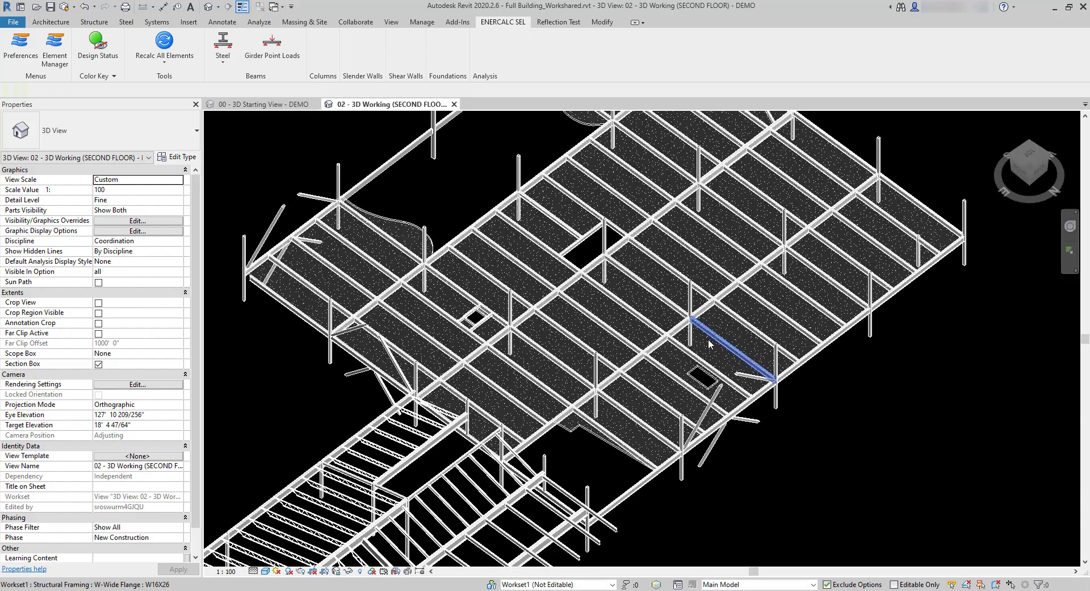
shift+middle_drag(719, 368, 693, 325)
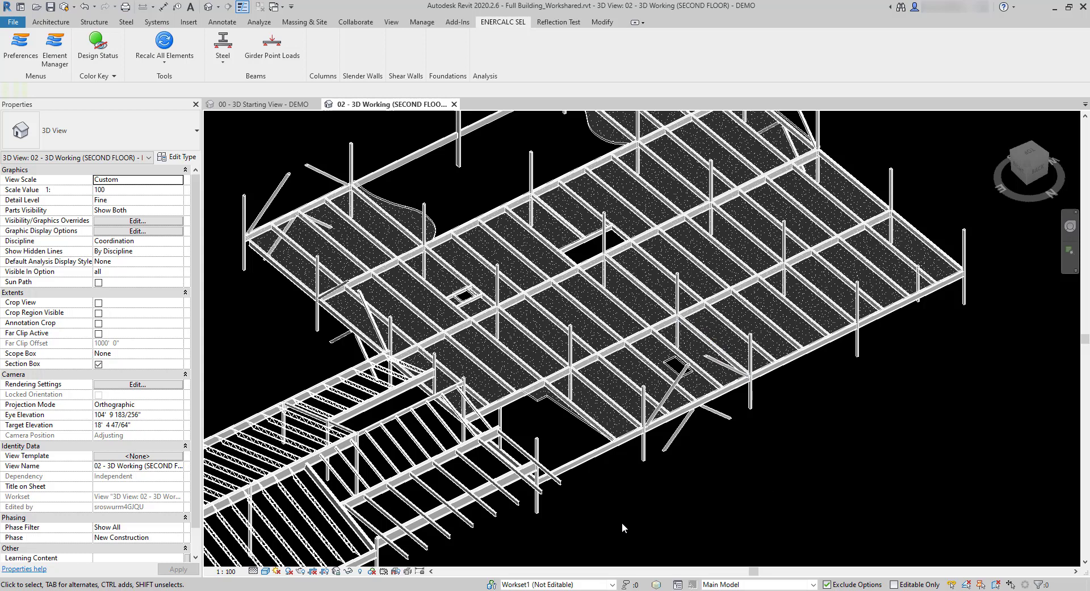
Turn on the display of analytical model categories in the second-floor working view.
middle_drag(573, 435, 577, 445)
key(v)
key(v)
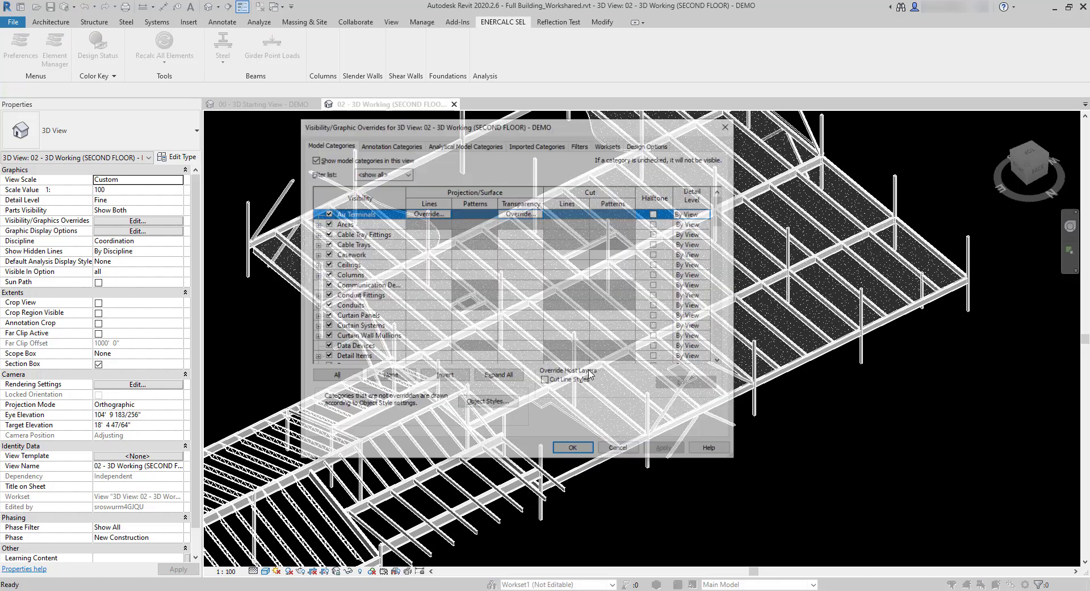
click(461, 145)
click(314, 159)
click(573, 449)
Disable the analytical model of the large second-floor slab with the two small openings, next to the lower roof framing.
middle_drag(691, 428, 717, 444)
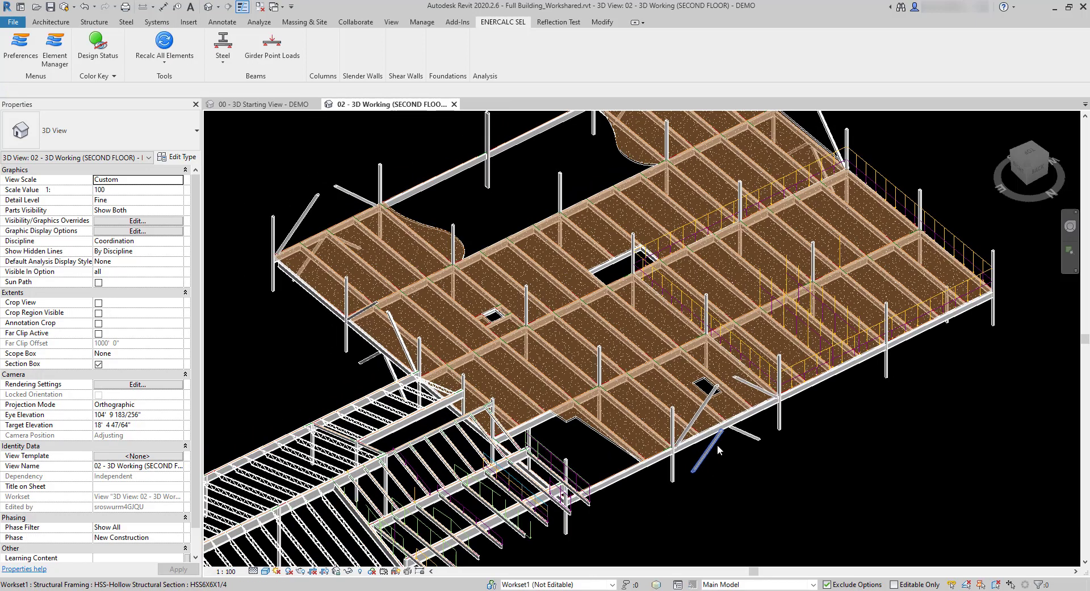
scroll(611, 458, up, 2)
scroll(611, 461, up, 2)
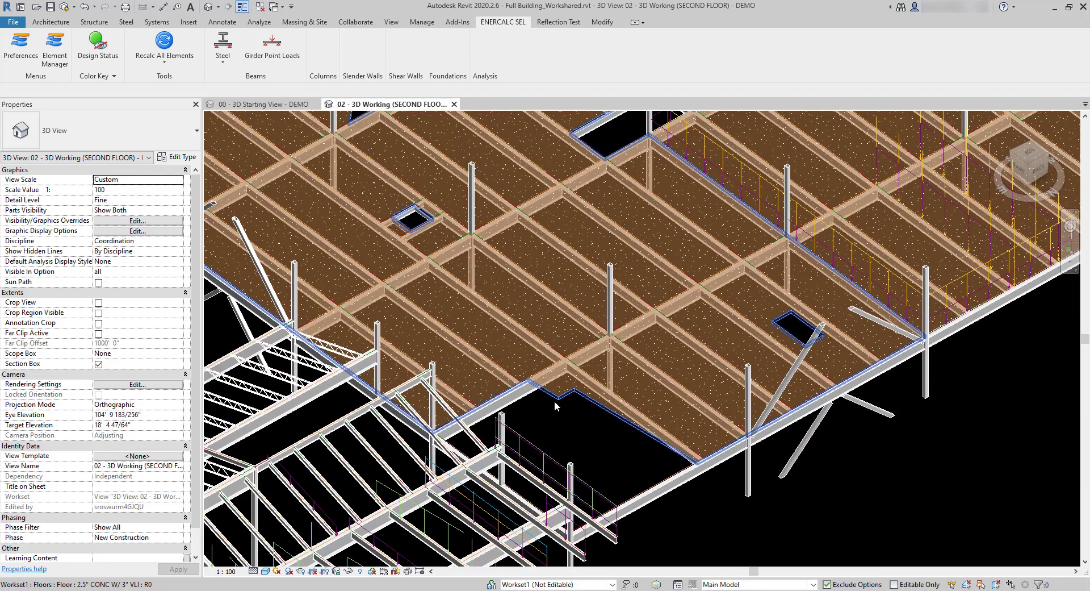
click(557, 398)
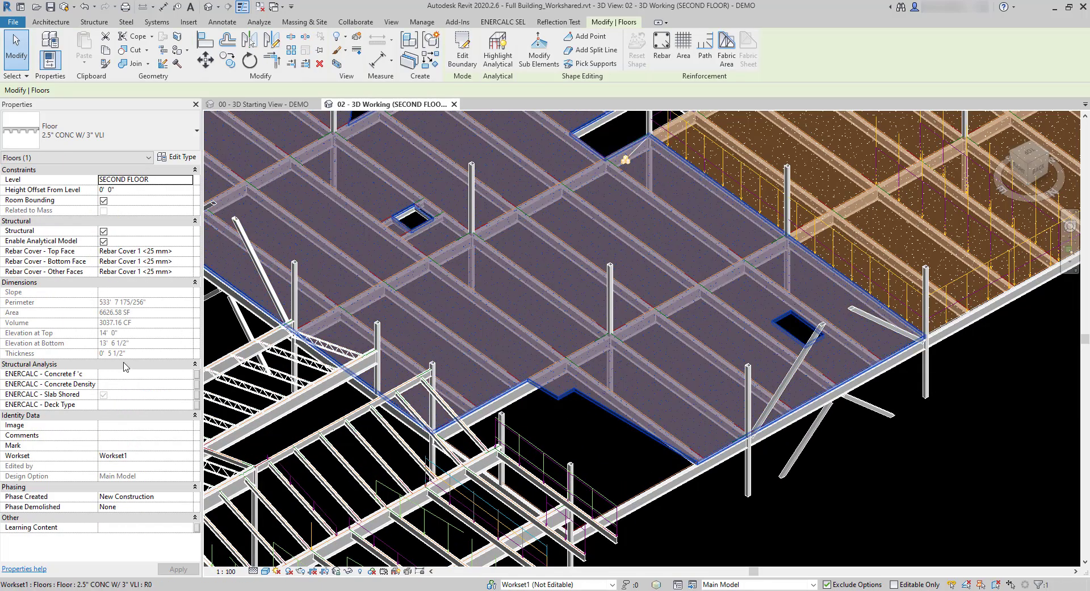
click(106, 244)
click(103, 242)
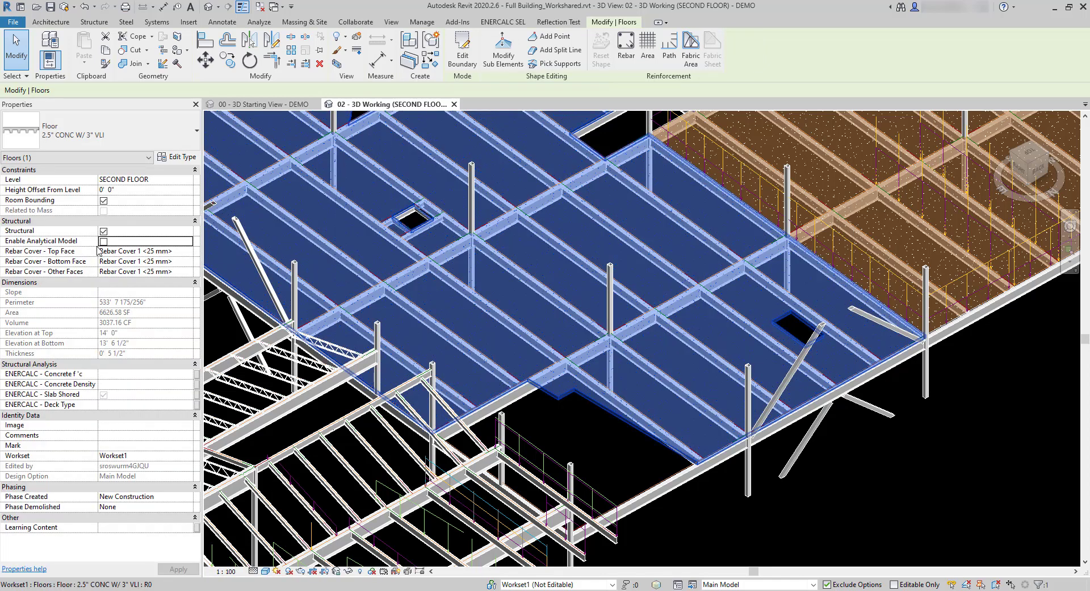
click(586, 424)
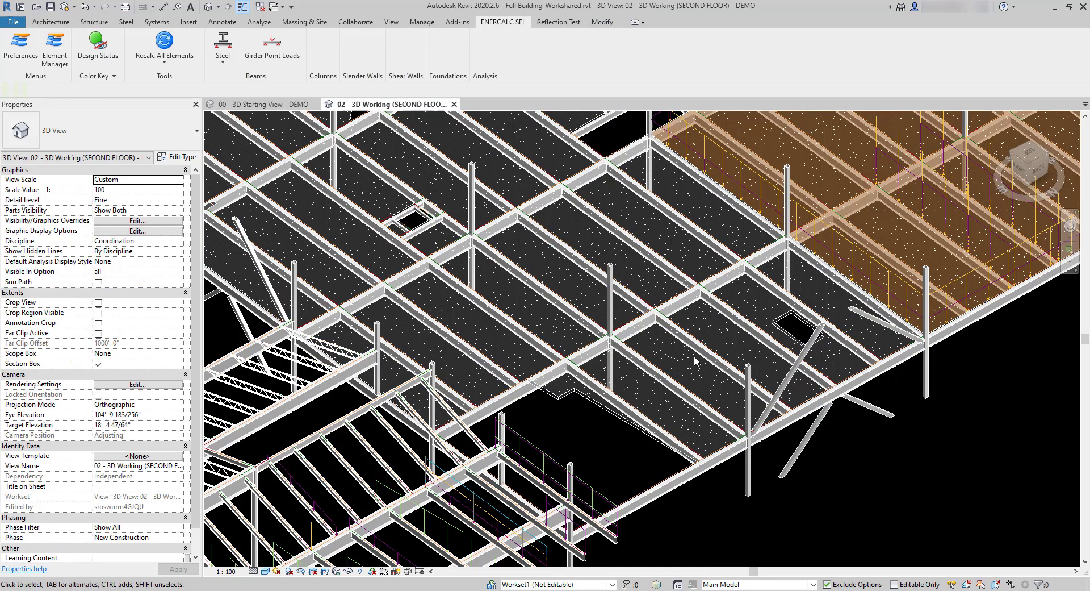
Enable the analytical model of the same large second-floor slab again.
click(570, 402)
click(103, 241)
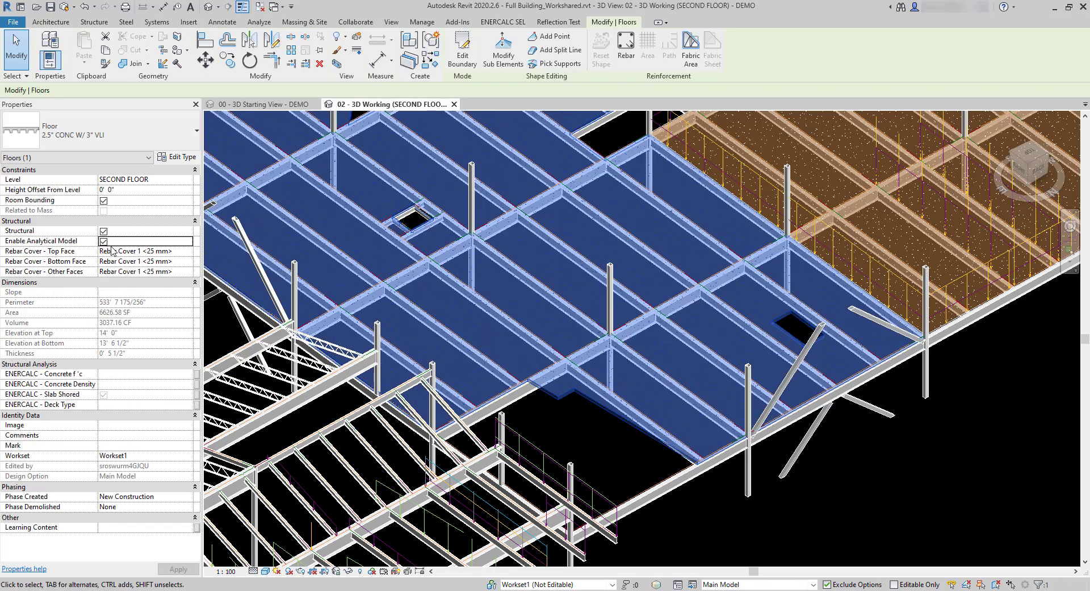
click(583, 434)
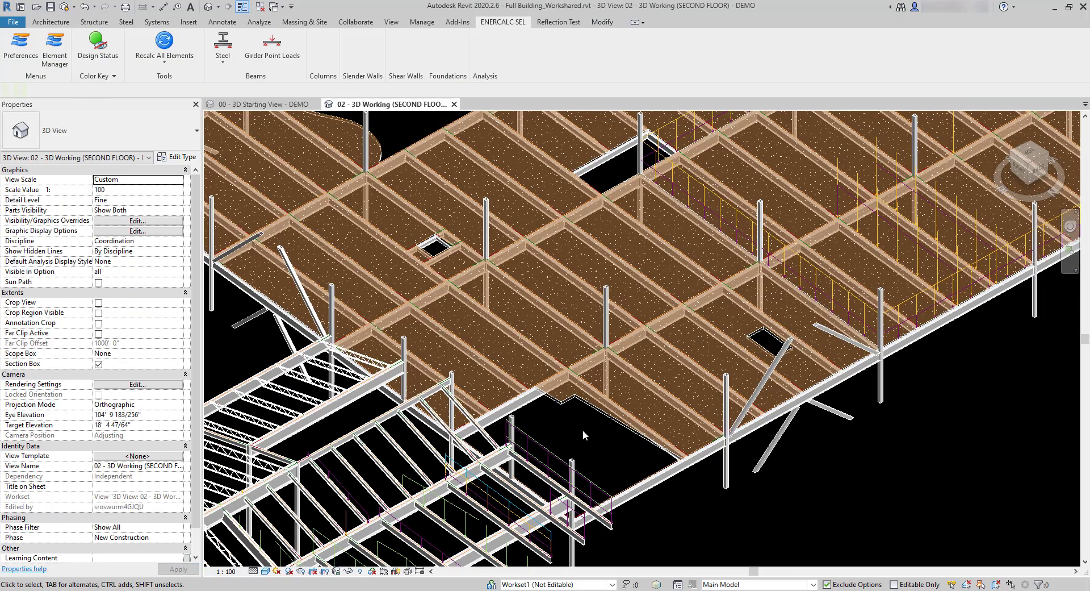
Place a hosted area load on the large second-floor slab with load case DL1 and Fz of -30 psf.
scroll(583, 425, down, 2)
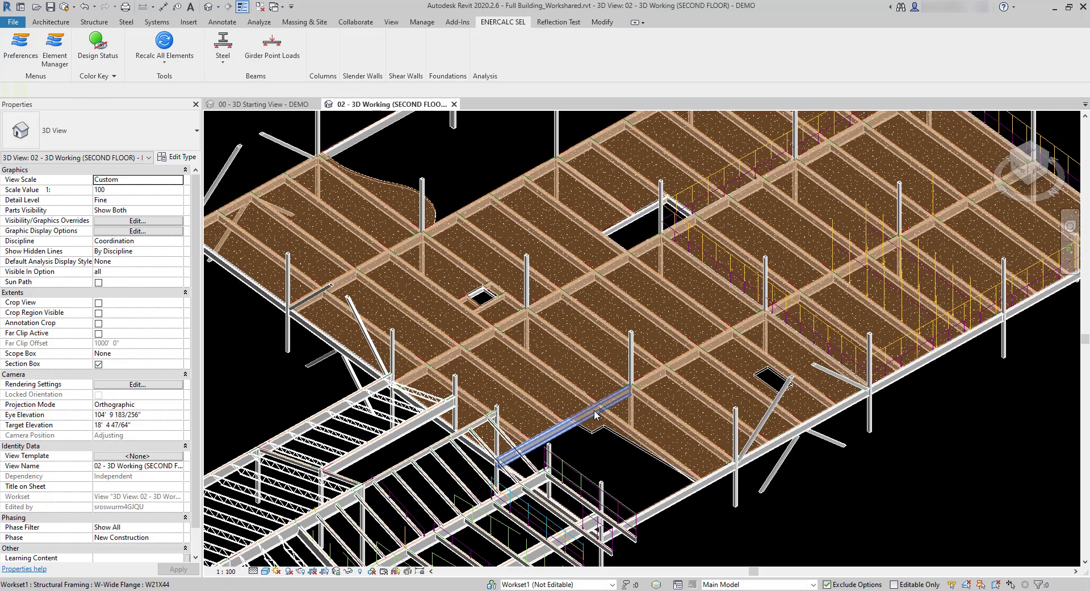
click(259, 22)
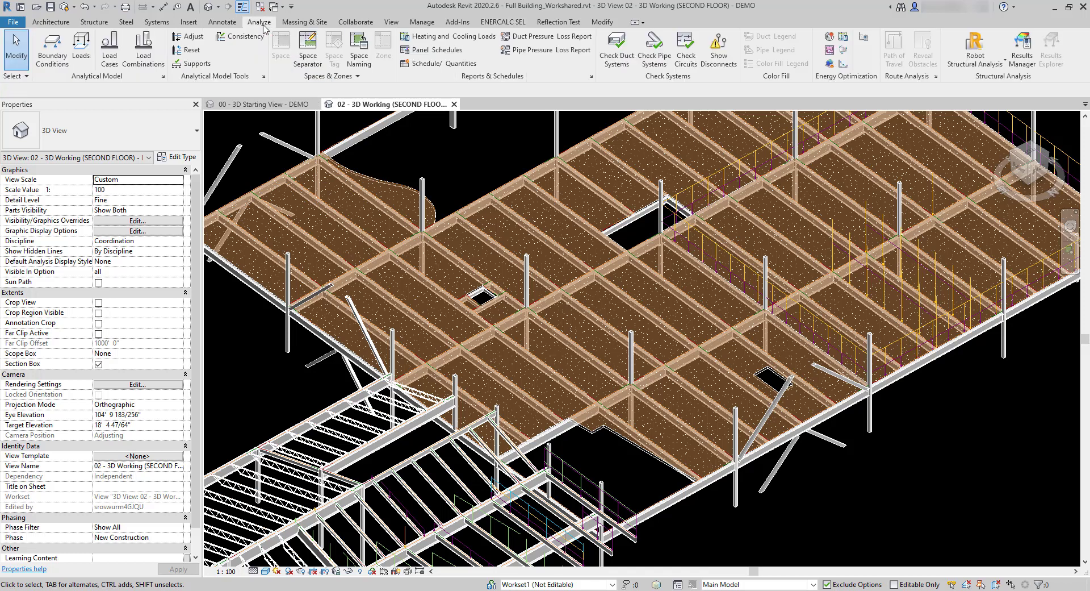
click(81, 45)
click(597, 49)
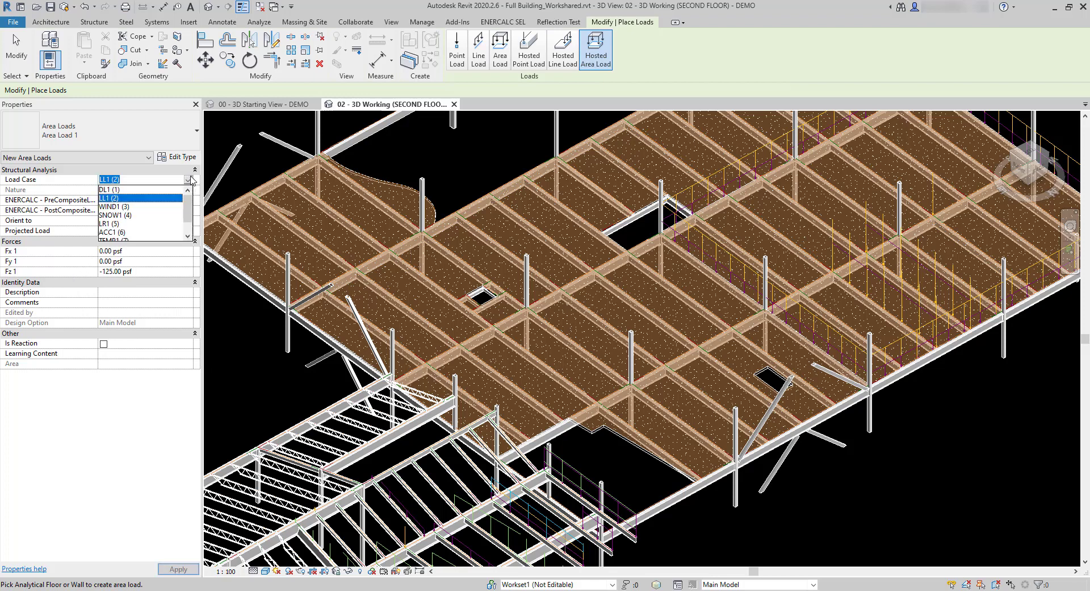
click(188, 179)
click(121, 195)
click(112, 272)
drag(102, 271, 111, 273)
text(30)
key(Return)
click(170, 179)
click(188, 179)
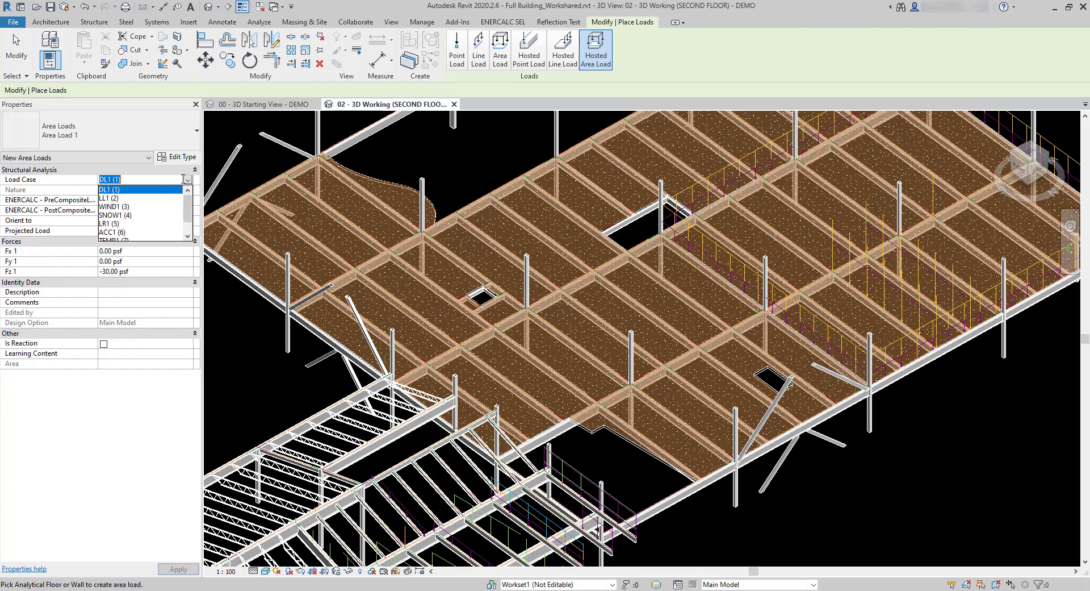
click(168, 190)
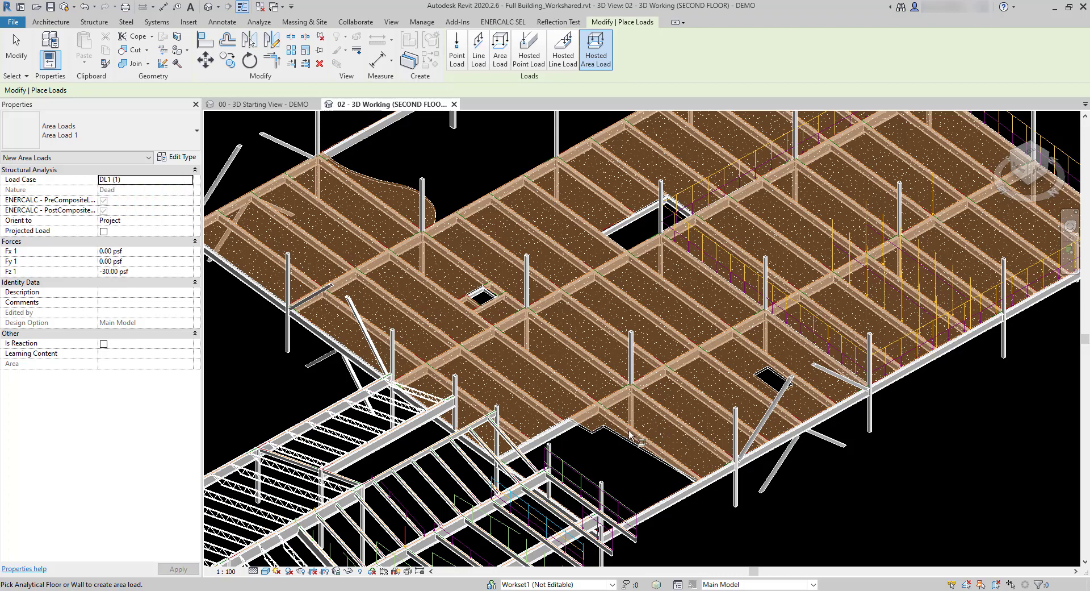
click(247, 262)
Add a hosted area load to the same slab with load case LL1 and Fz of -80 psf.
click(188, 179)
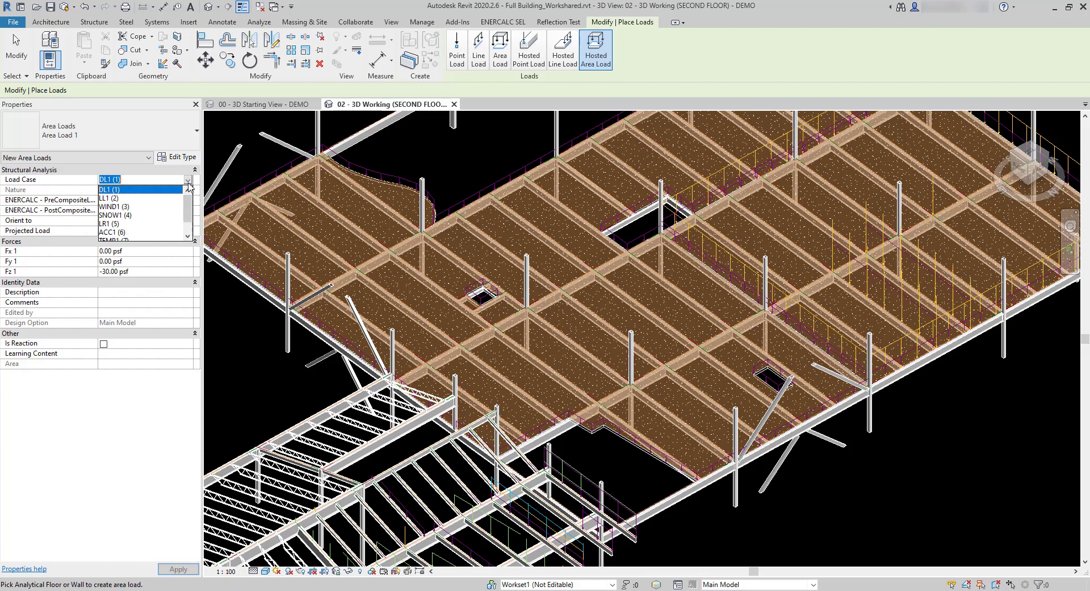
click(106, 201)
click(107, 272)
key(BackSpace)
text(8)
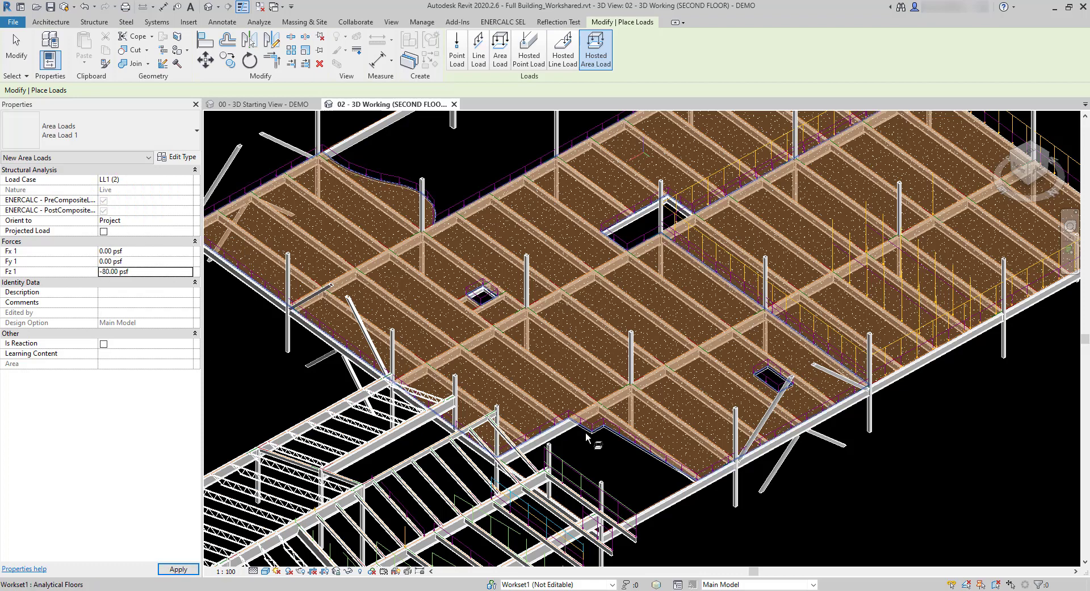
key(Escape)
mouse_move(597, 436)
shift+middle_down()
mouse_move(606, 448)
mouse_move(603, 431)
mouse_move(653, 430)
shift+middle_up()
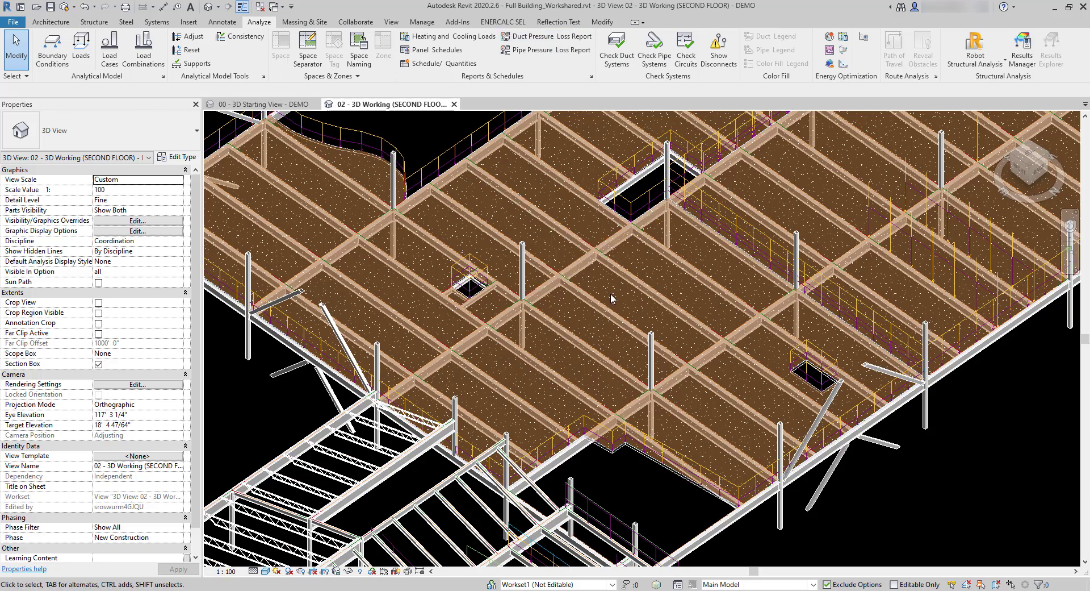
shift+middle_drag(617, 318, 623, 347)
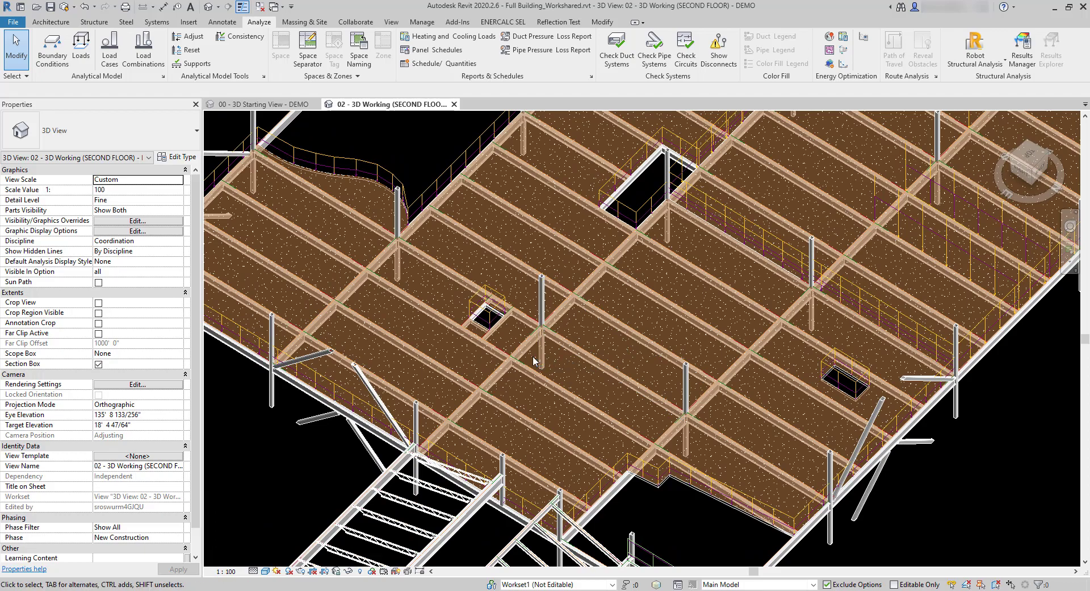
middle_drag(630, 362, 608, 398)
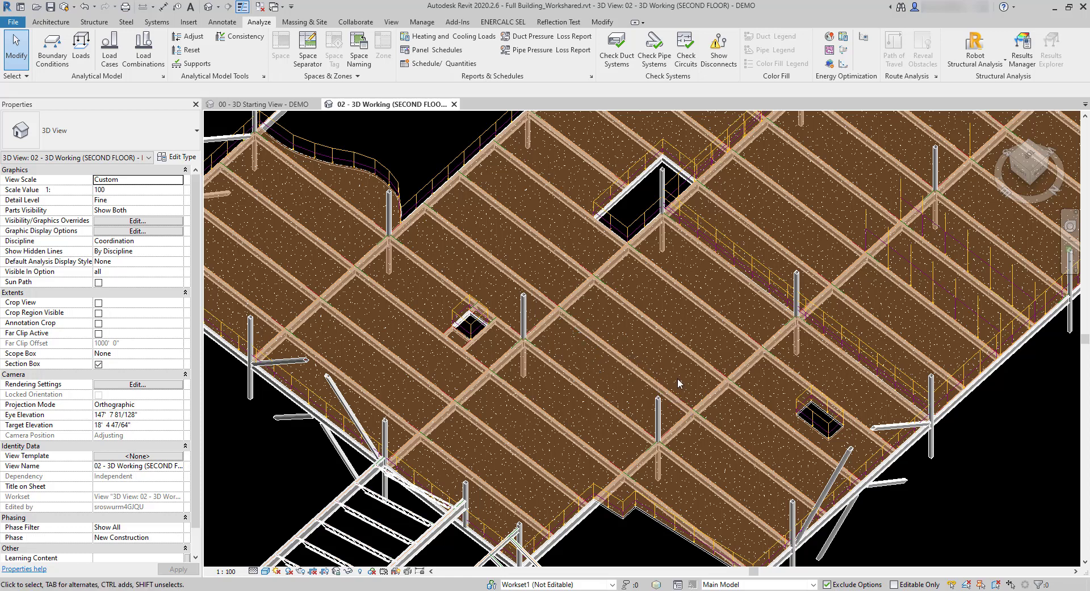
Review the ENERCALC beam preferences for the active model, including the tributary geometry sampling density choices for beam design.
click(503, 22)
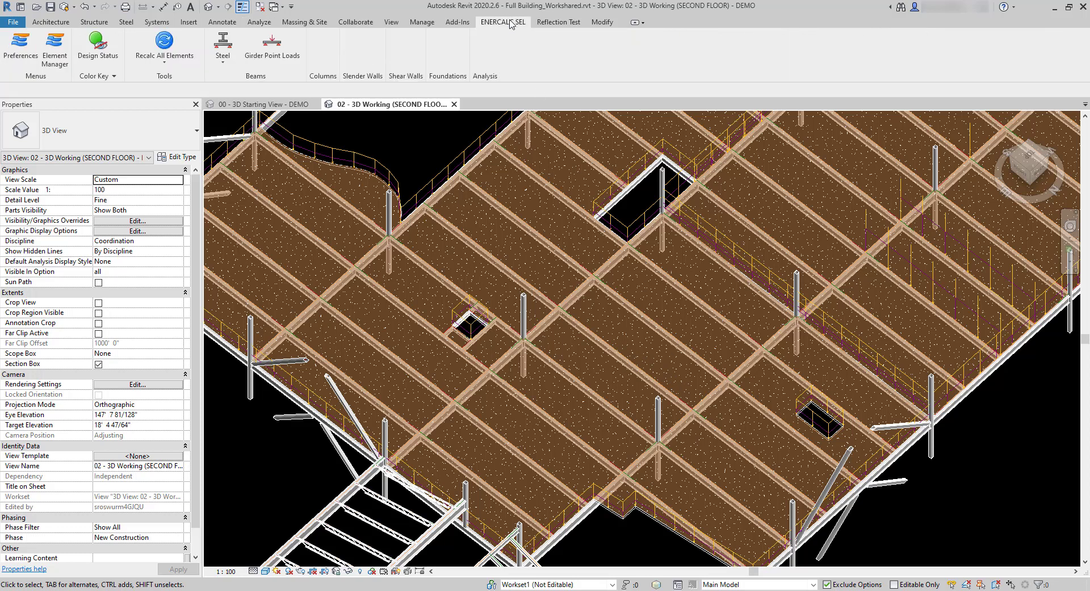
click(29, 60)
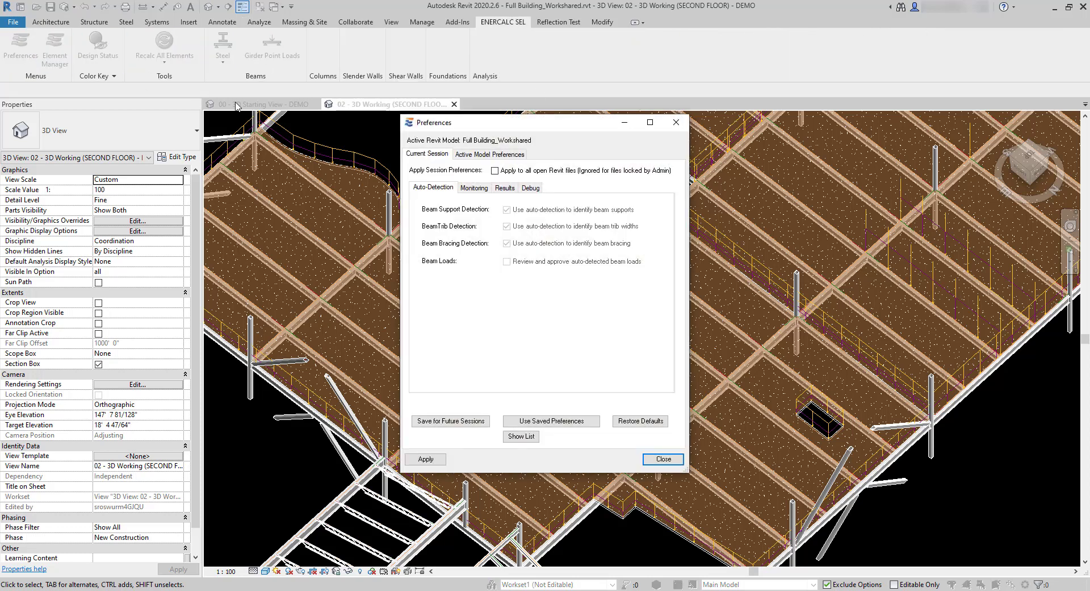
click(517, 156)
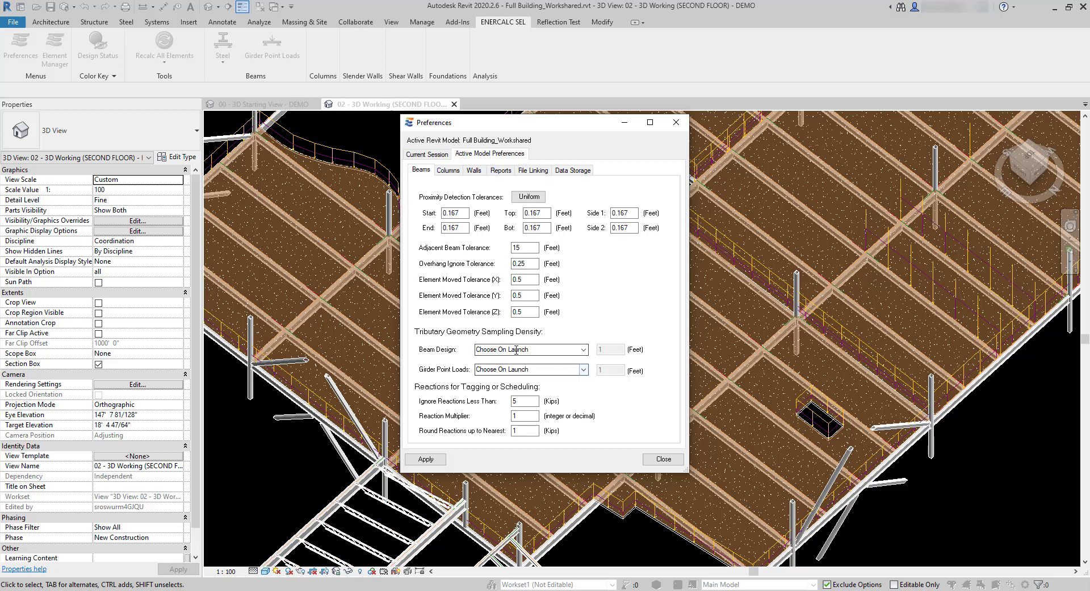
mouse_move(463, 341)
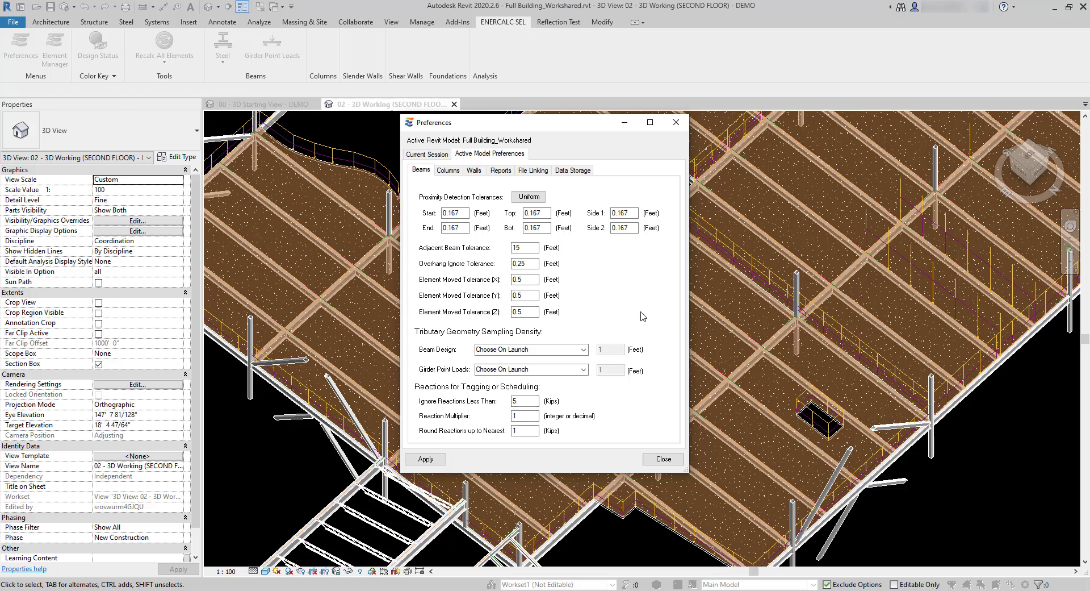
click(584, 349)
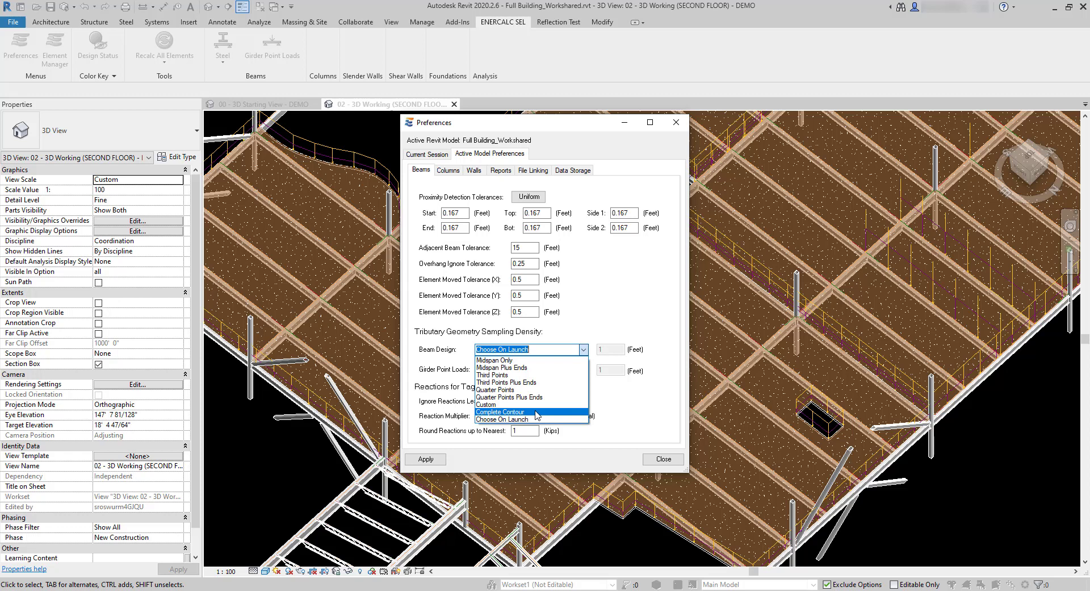
click(620, 320)
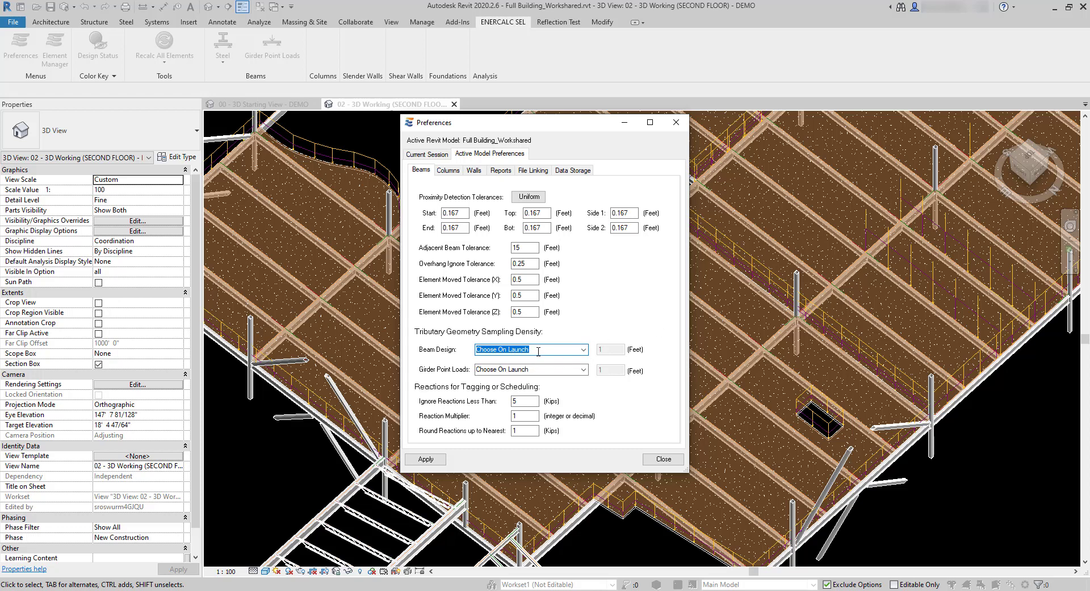
click(676, 122)
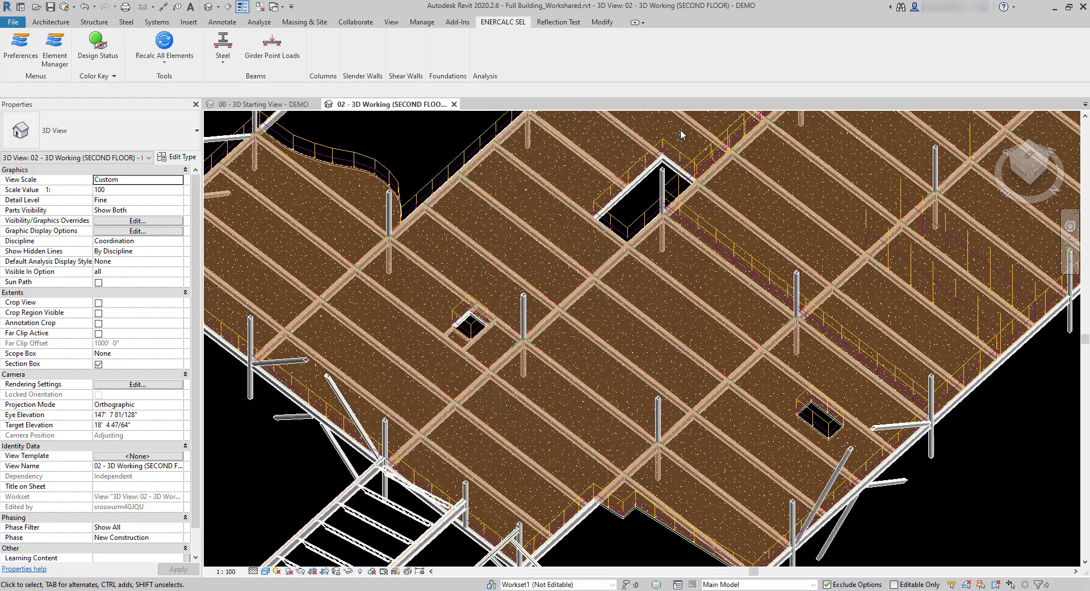
Start an ENERCALC steel beam design for the beam between the two W21X44 girders, confirming its suggested supports and tributary beam selection.
click(223, 43)
click(616, 359)
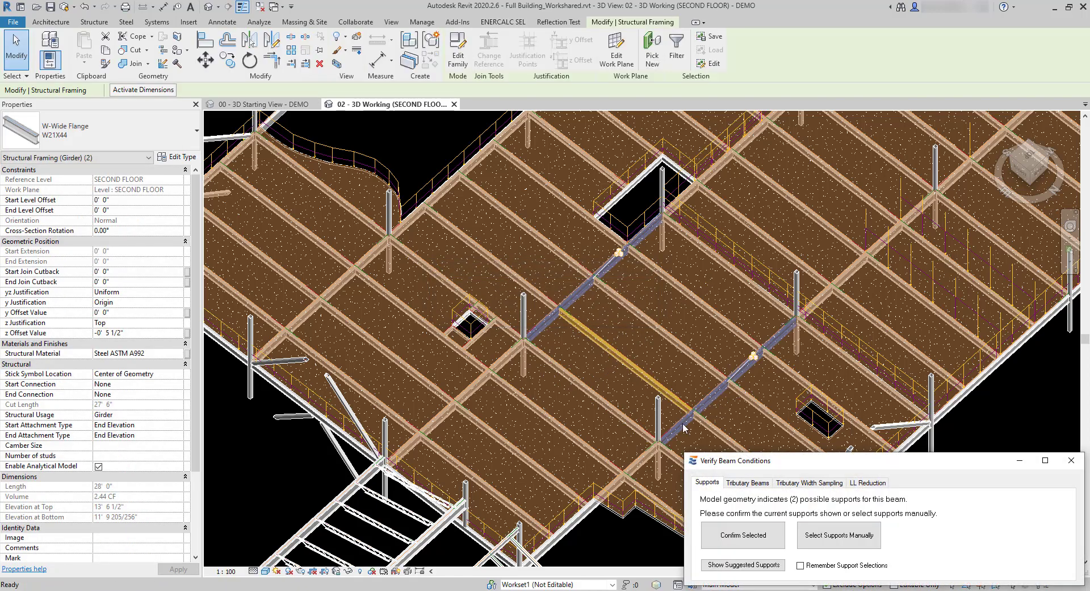
click(756, 534)
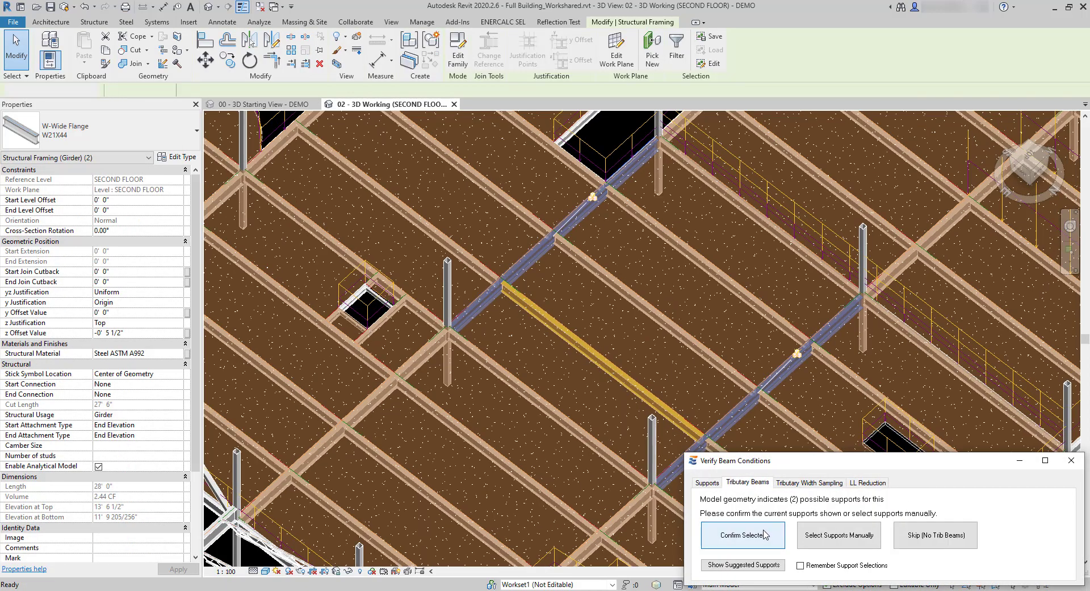
click(764, 535)
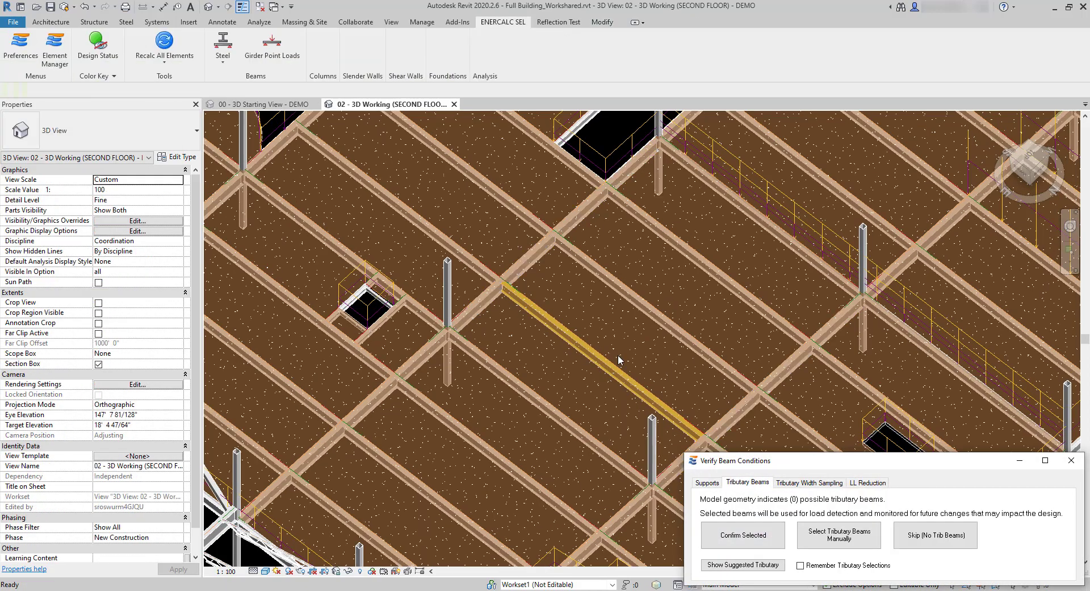
click(737, 545)
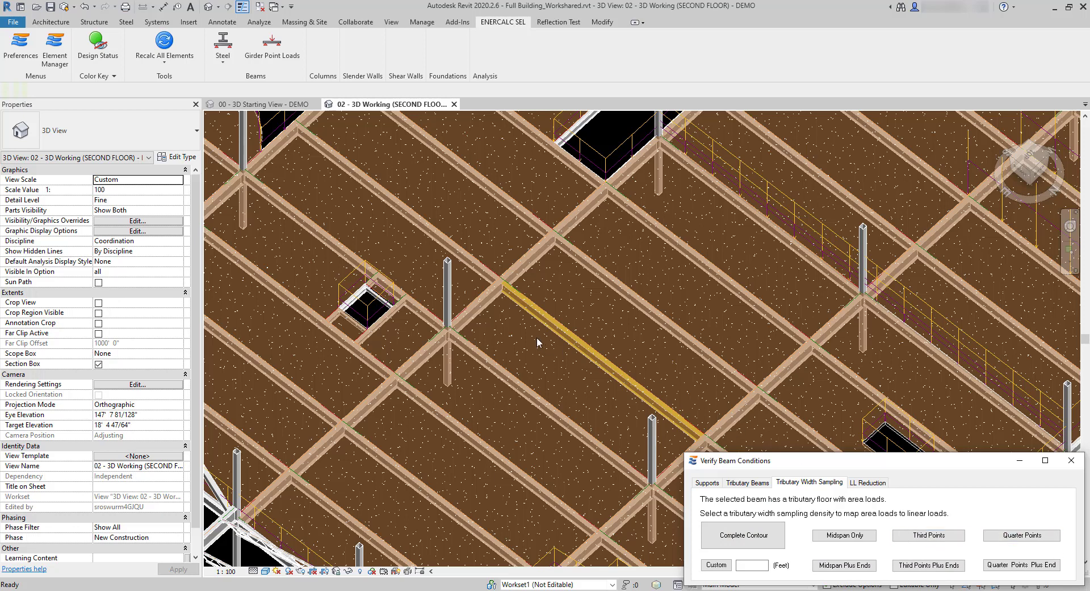
Use Complete Contour tributary width sampling to map the slab's area loads onto the beam and proceed to its ENERCALC calculation.
middle_drag(710, 429, 717, 404)
shift+middle_drag(603, 395, 652, 401)
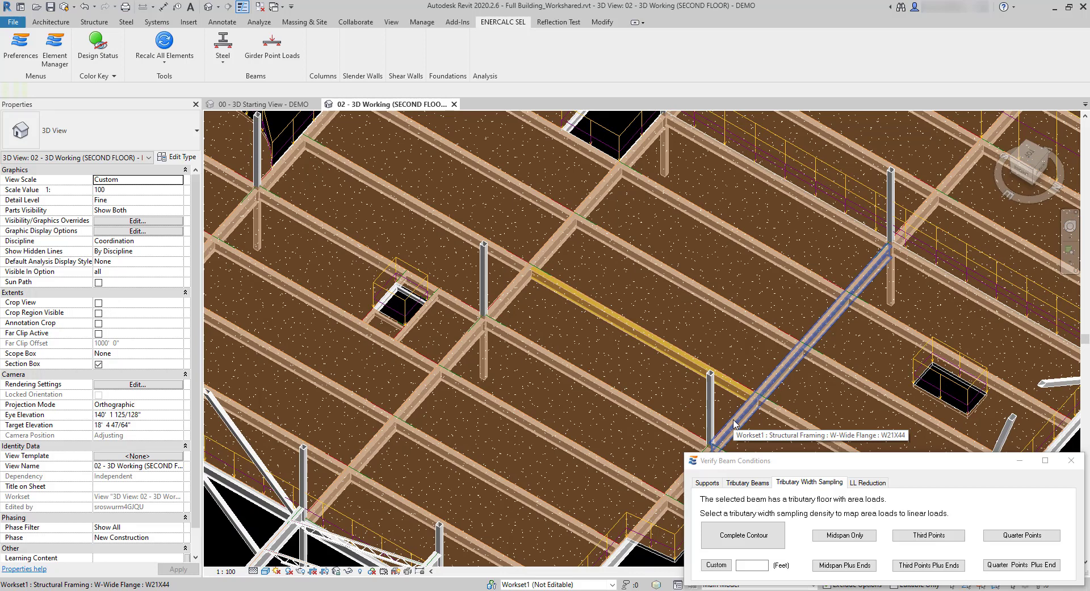
click(744, 538)
click(743, 539)
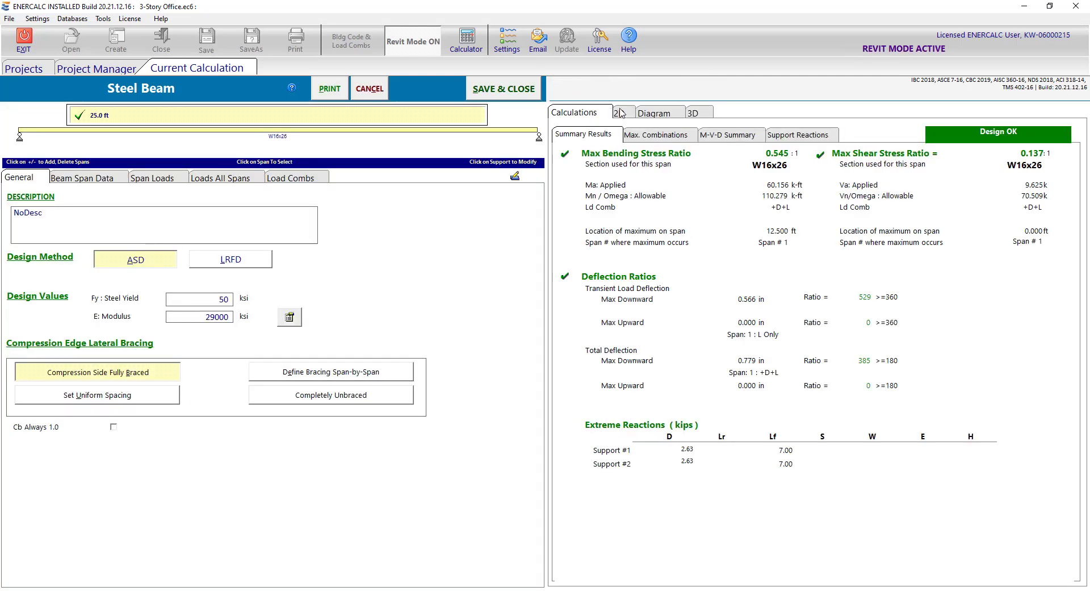
Display the 2D diagram of the steel beam with its loads and supports.
click(619, 113)
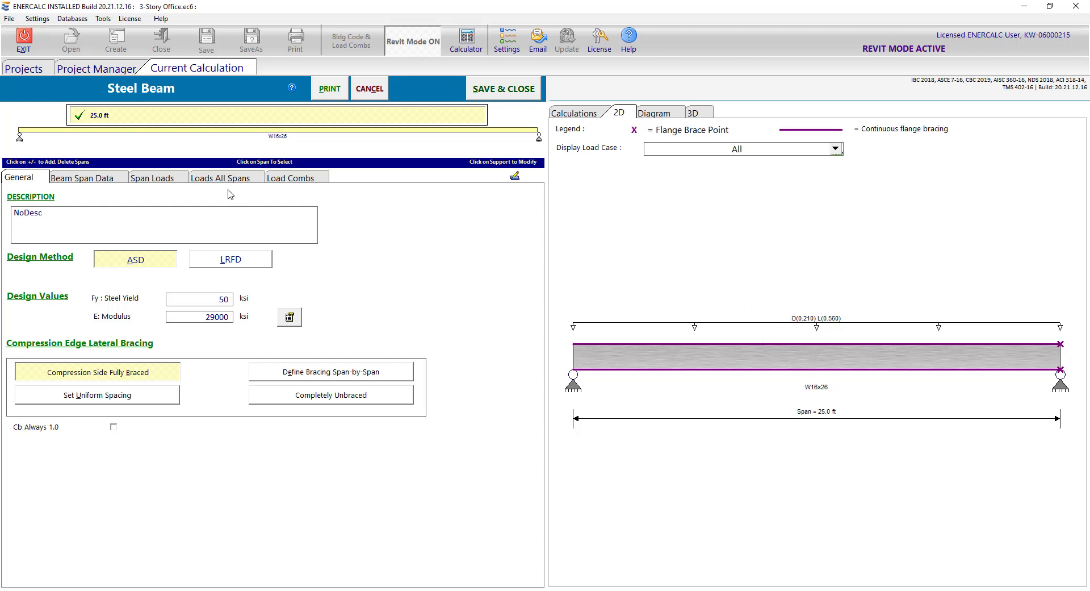
Examine the loads applied to all spans of the steel beam, checking the dead and floor live magnitudes and the tributary width.
click(214, 179)
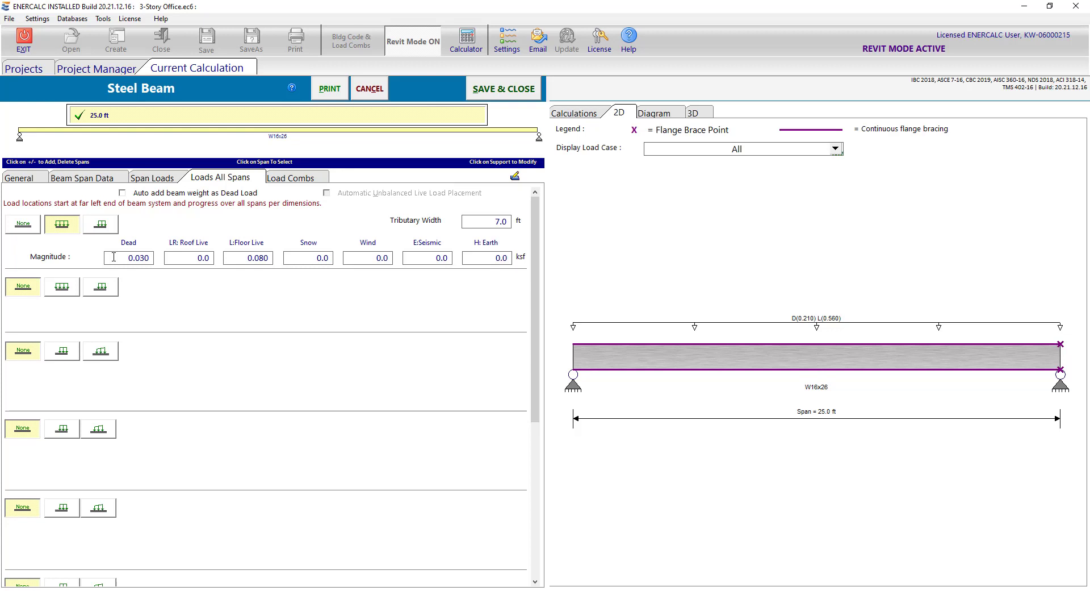
drag(114, 257, 155, 255)
drag(228, 259, 273, 259)
drag(486, 223, 528, 223)
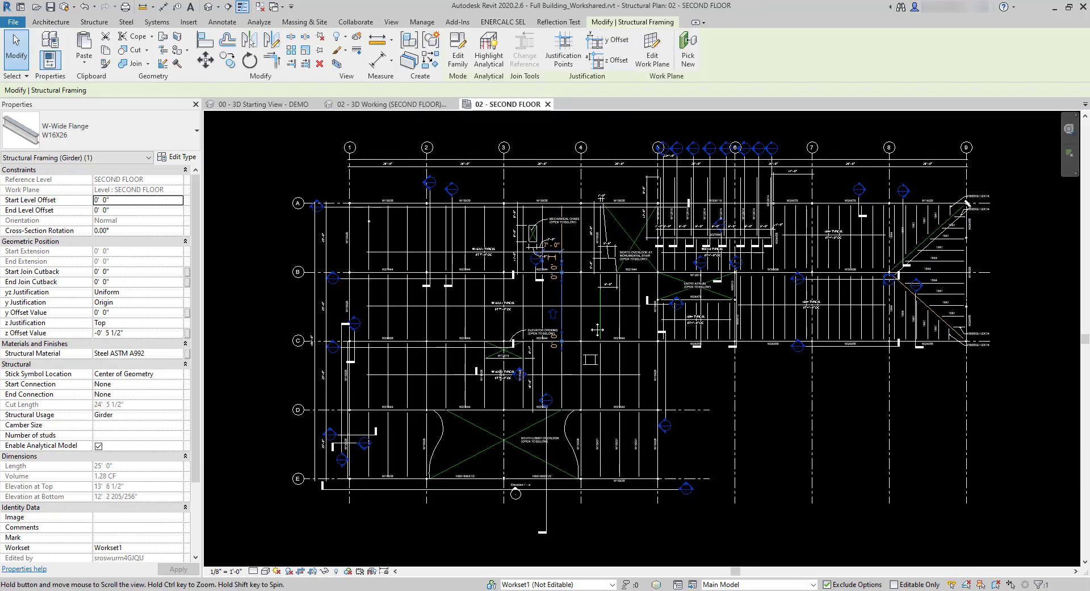
Switch to Revit and measure the spacing on both sides of the selected W16X26 beam with an aligned dimension.
scroll(569, 315, up, 6)
middle_drag(563, 311, 579, 308)
scroll(569, 302, up, 2)
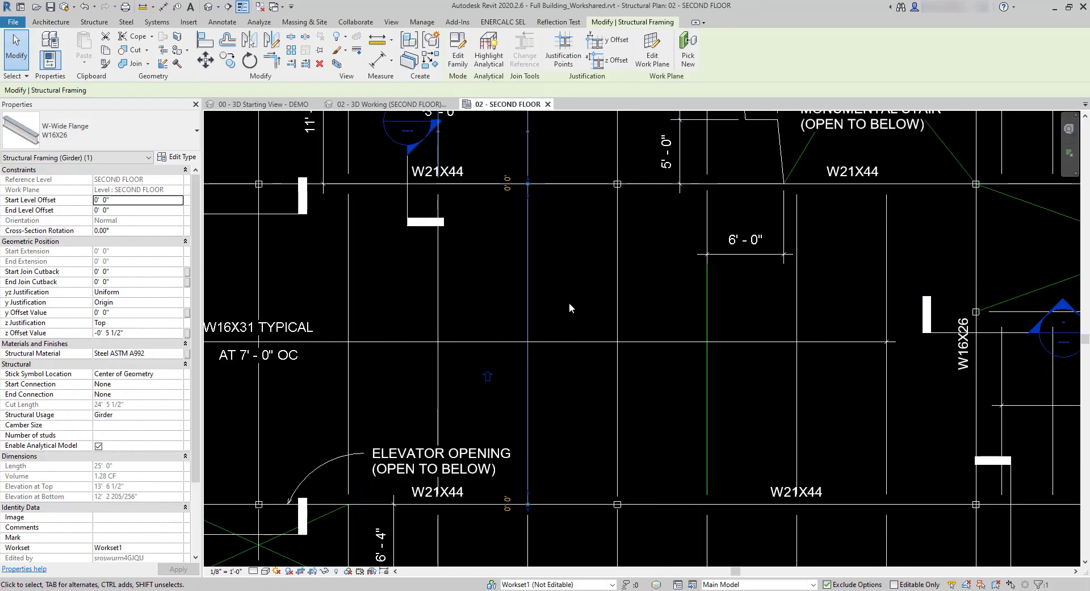
key(Escape)
key(d)
key(i)
click(437, 302)
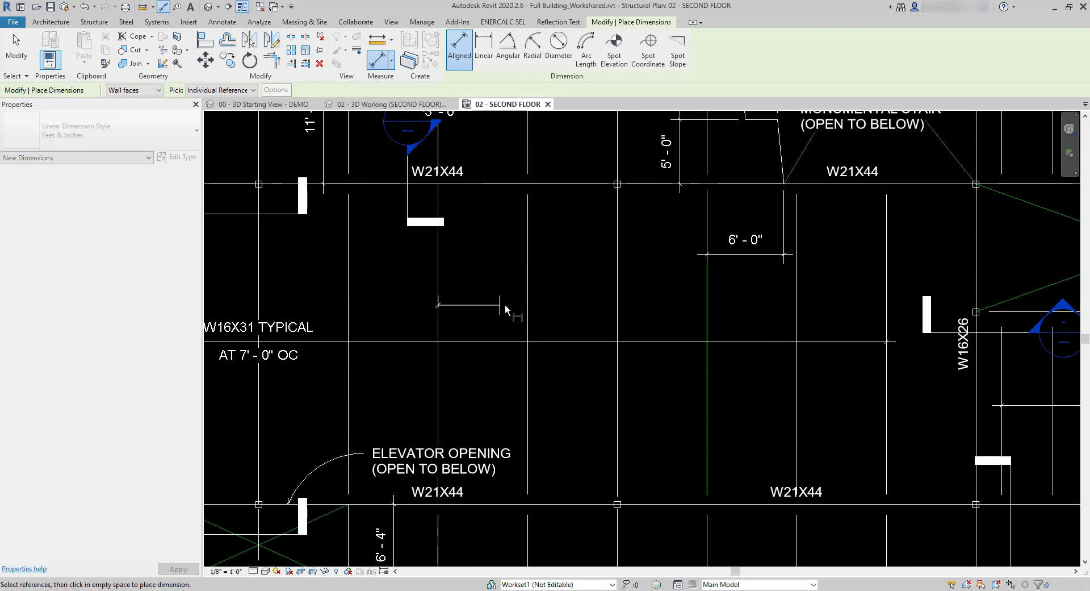
click(528, 310)
click(618, 305)
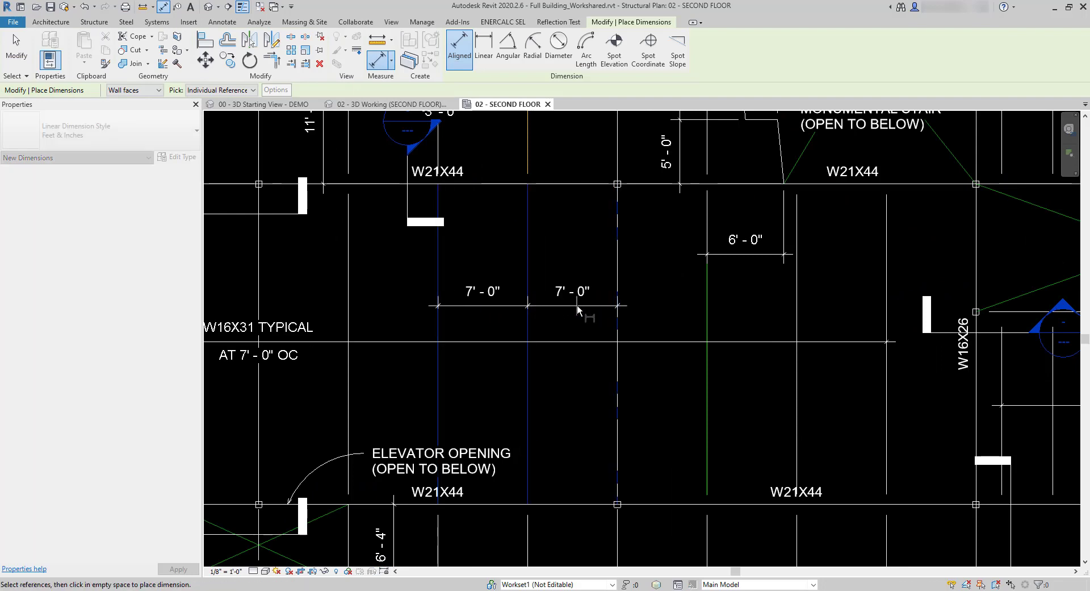
key(Escape)
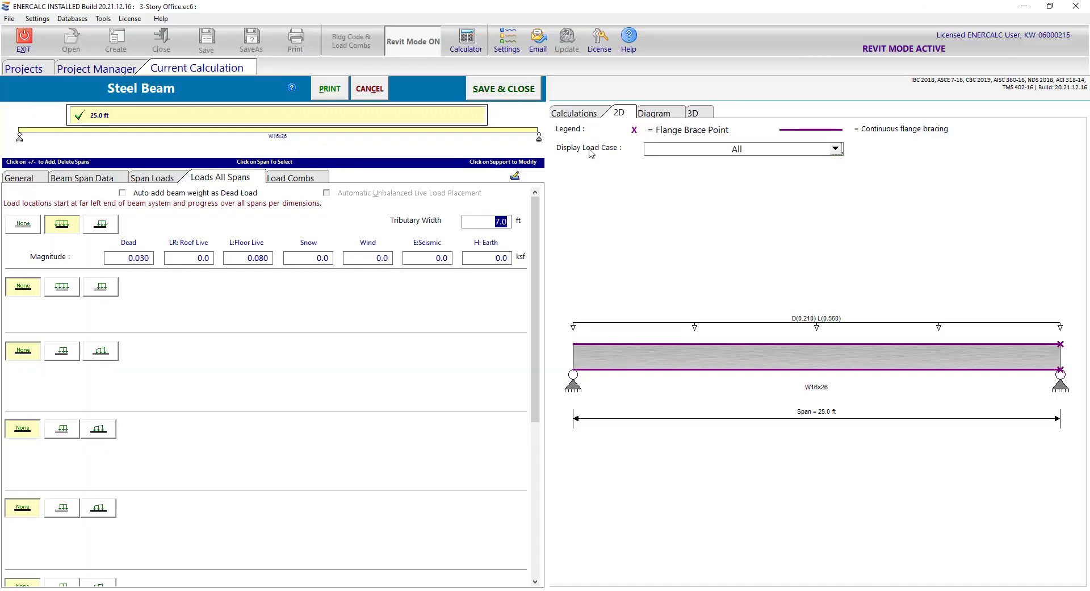
Return to ENERCALC and examine the beam's calculation summary results, its individual span loads and the loads on all spans.
click(574, 113)
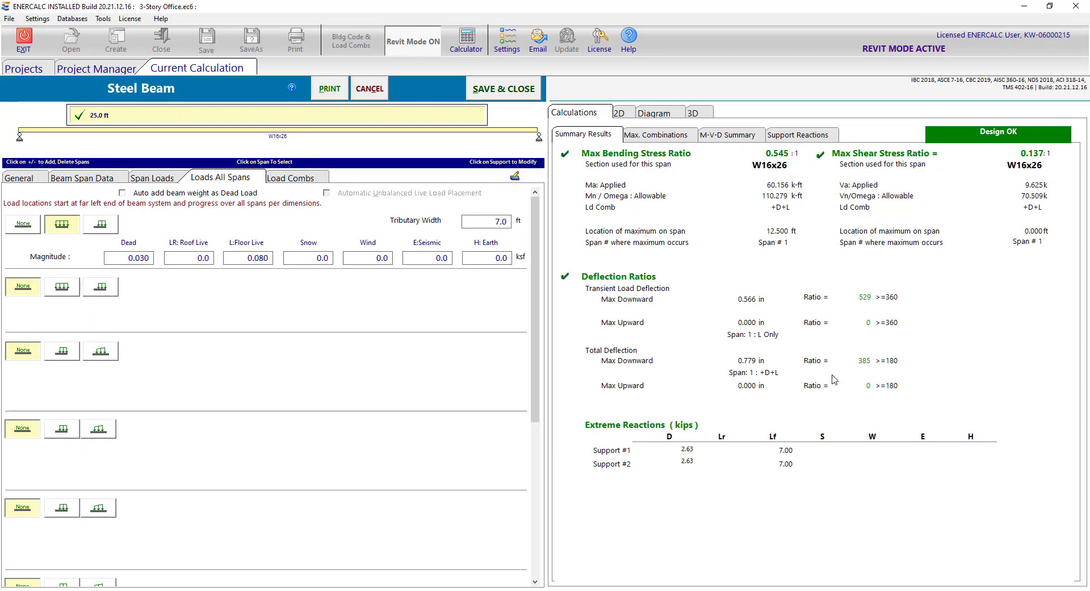
click(167, 179)
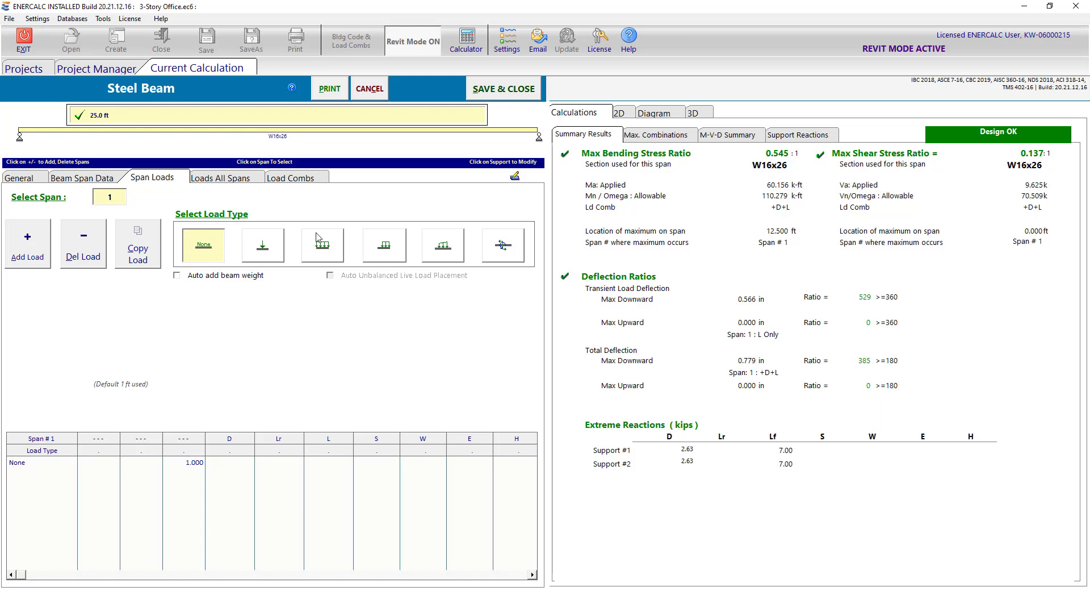
click(230, 178)
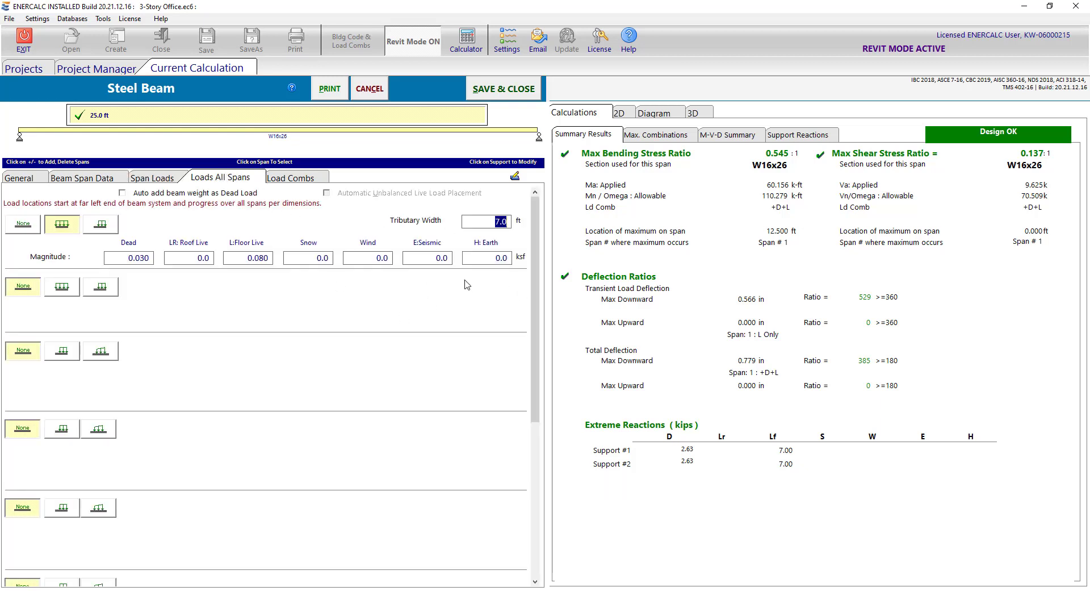